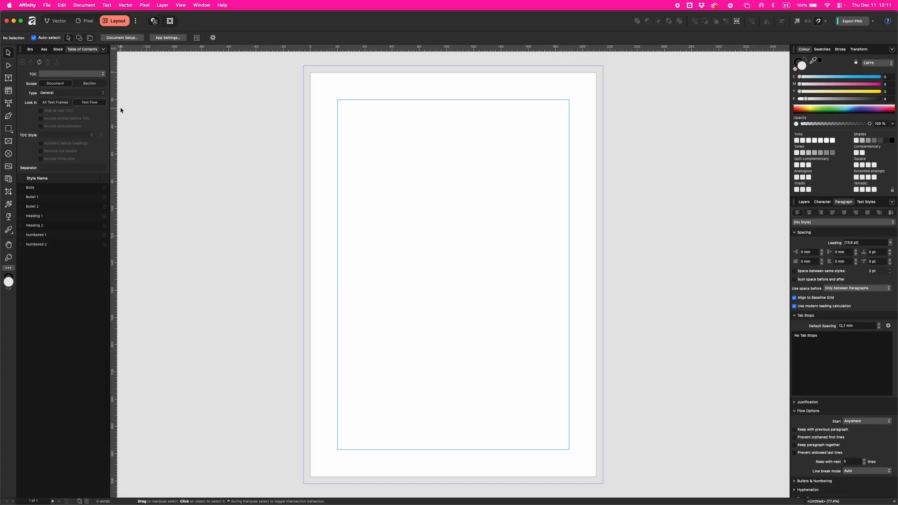
# - Show the Pages panel in the Layout workspace
pyautogui.click(202, 4)
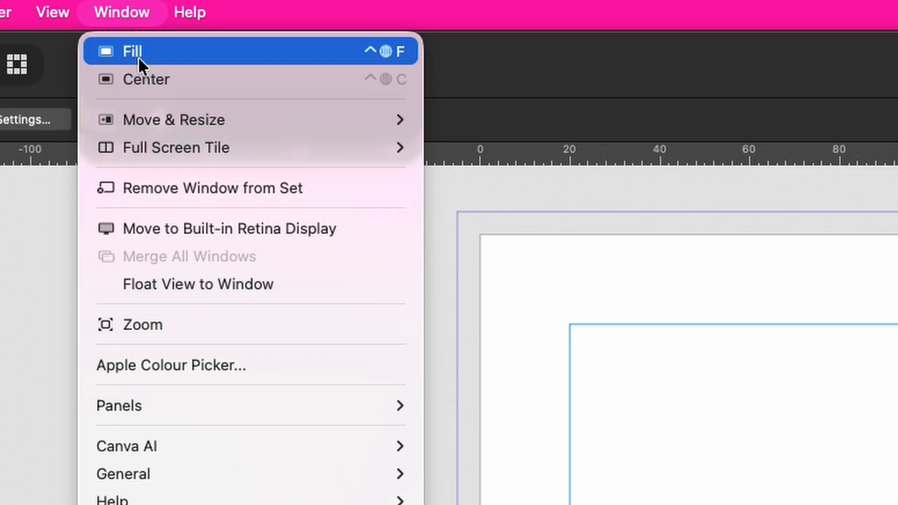
pyautogui.moveTo(241, 453)
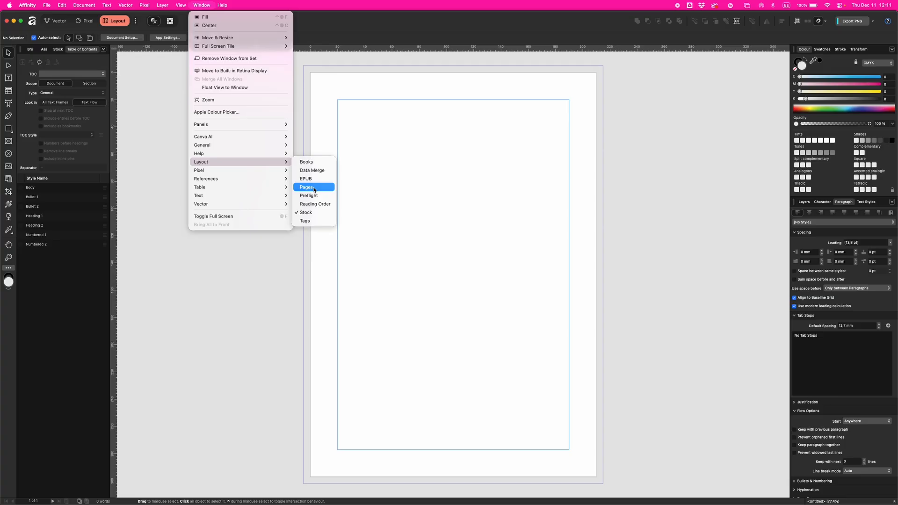
pyautogui.click(487, 346)
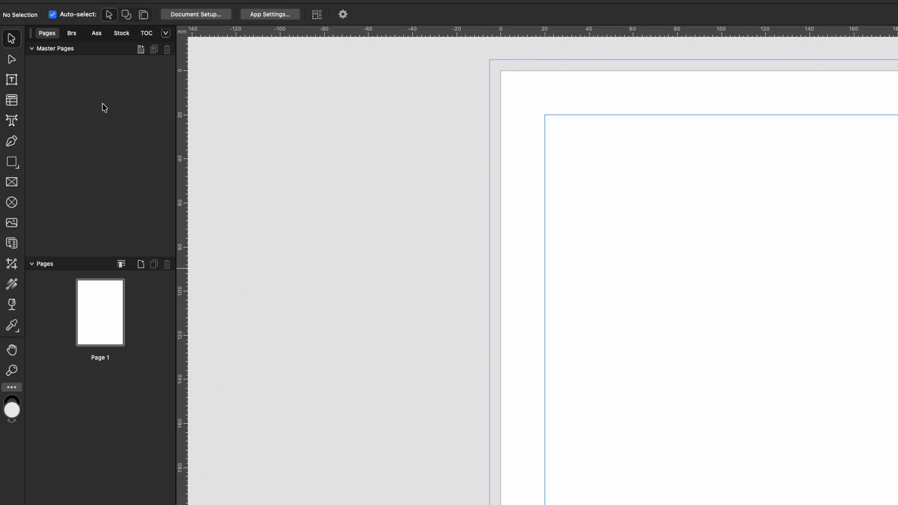
# - Create a single-page A4 master named "Guids and page NR" with the preset page size and margins
pyautogui.click(142, 50)
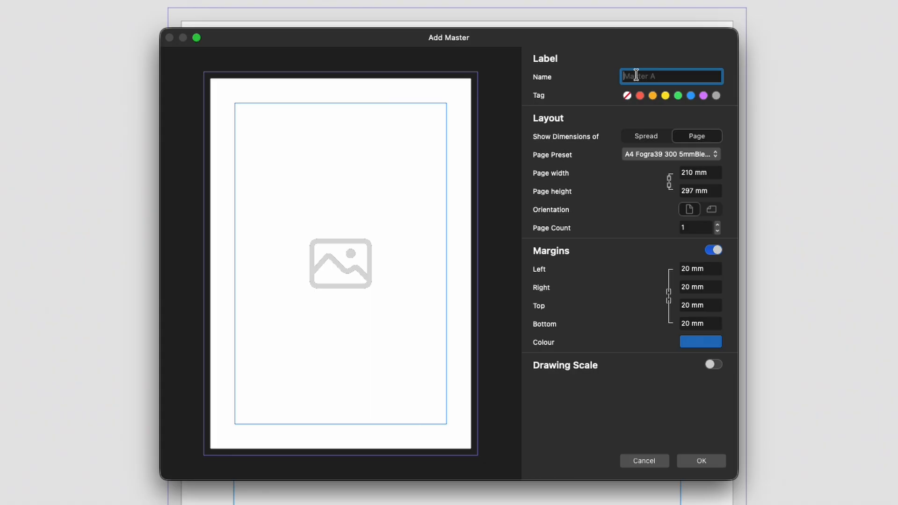
pyautogui.write('Guids and page NE')
pyautogui.press('BackSpace')
pyautogui.write('R')
pyautogui.click(699, 463)
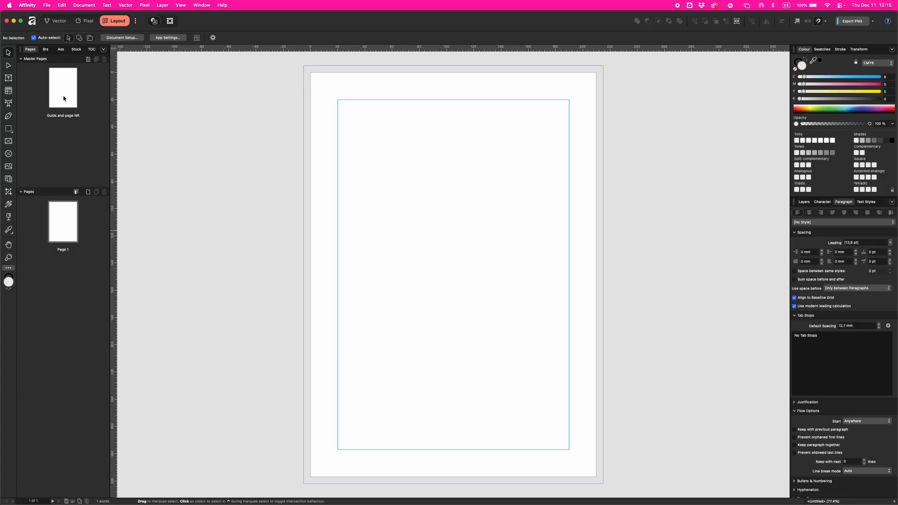
# - Apply the "Guids and page NR" master to page 1 and add five pages after it based on that master
pyautogui.moveTo(62, 89); pyautogui.dragTo(62, 231)
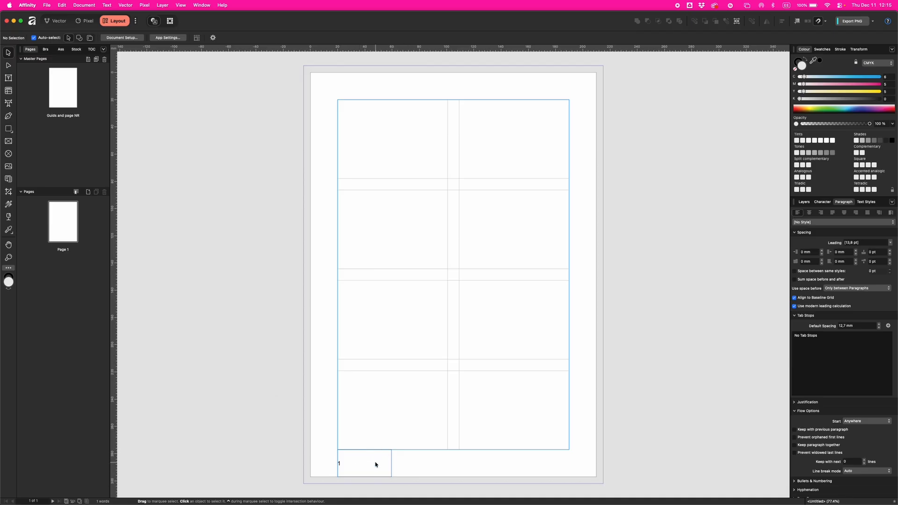
pyautogui.click(88, 192)
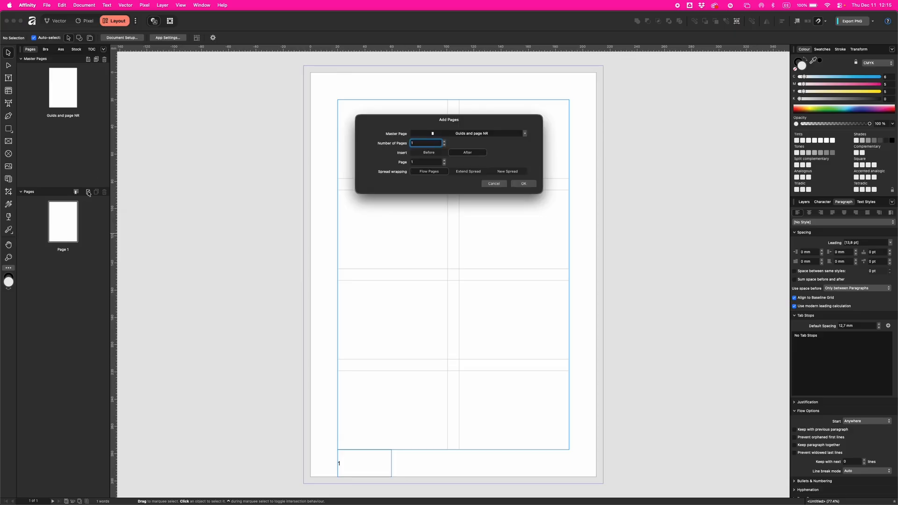
pyautogui.click(444, 142)
pyautogui.click(445, 142)
pyautogui.click(444, 141)
pyautogui.click(444, 142)
pyautogui.click(524, 184)
pyautogui.scroll(-5, 363, 293)
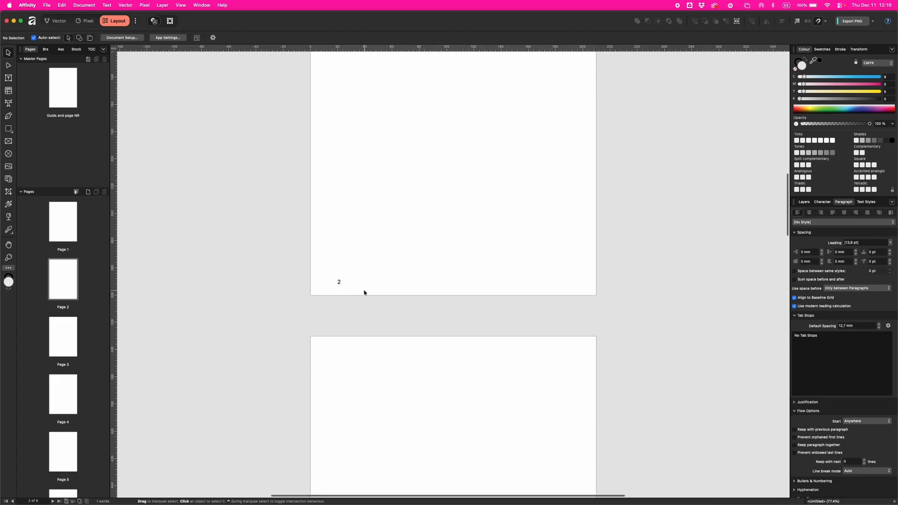
pyautogui.scroll(12, 344, 274)
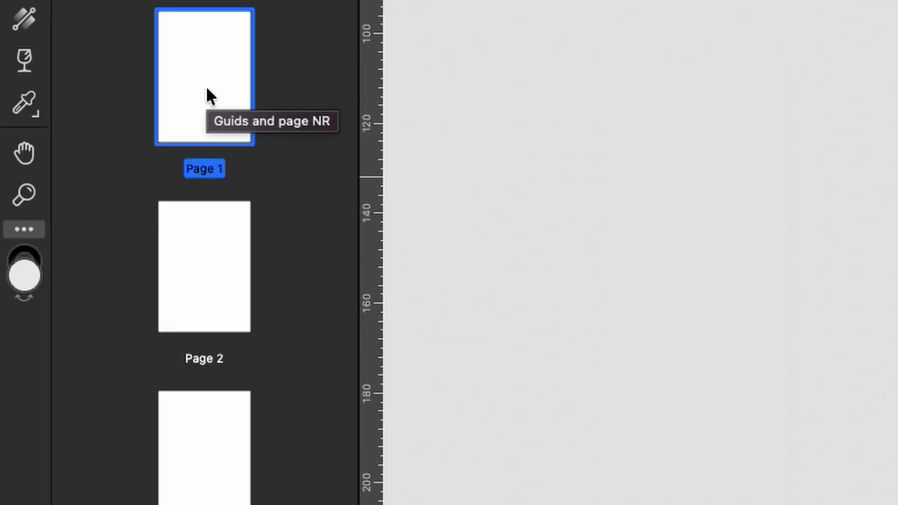
# - Open the section settings for page 1 and name its section "First", keeping the 1, 2, 3 number style
pyautogui.rightClick(207, 89)
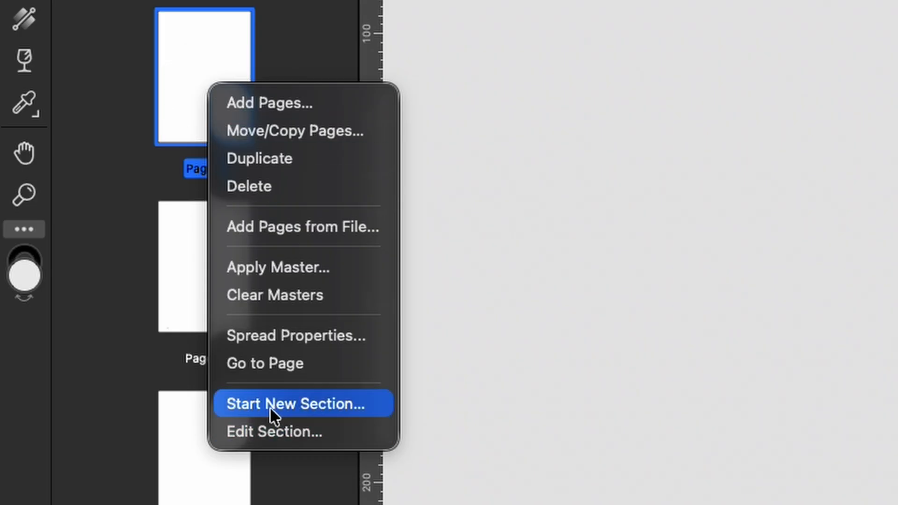
pyautogui.click(291, 403)
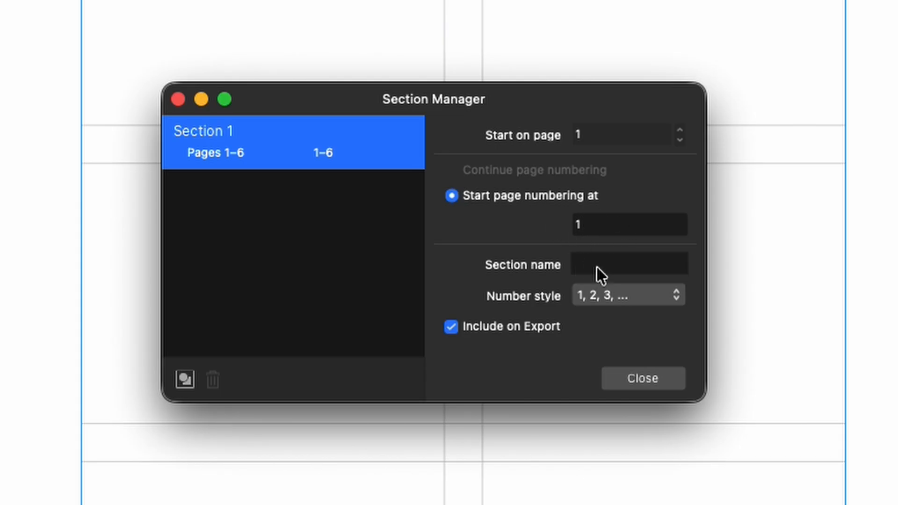
pyautogui.click(648, 297)
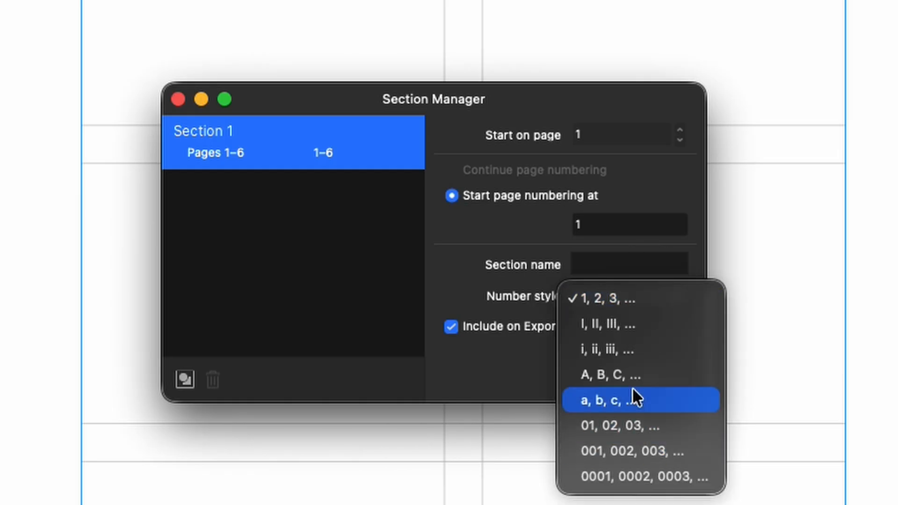
pyautogui.click(455, 275)
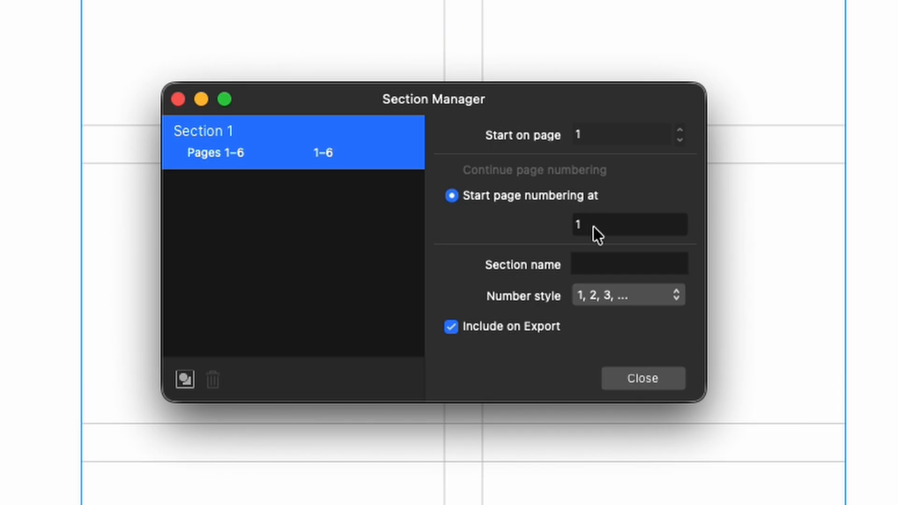
pyautogui.click(602, 265)
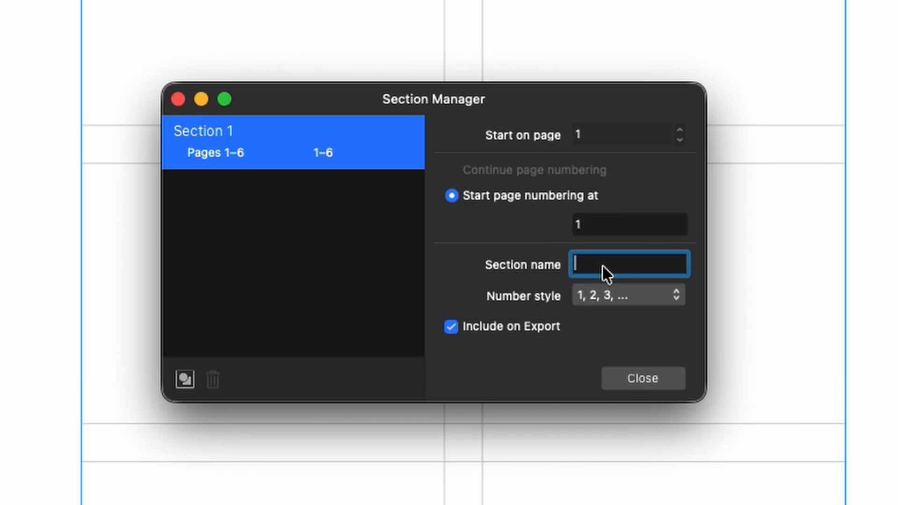
pyautogui.write('First')
pyautogui.click(657, 378)
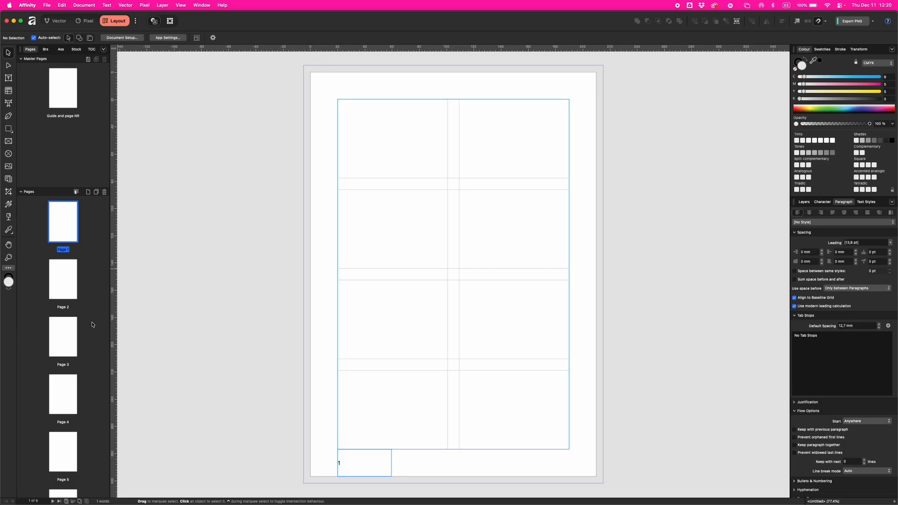
# - Start a new section at page 4 and restart its page numbering at 1
pyautogui.scroll(-3, 92, 324)
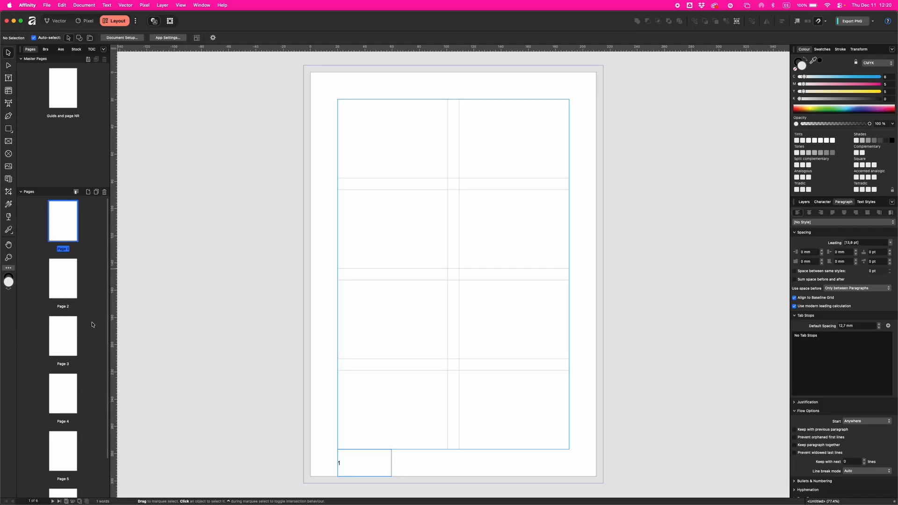
pyautogui.scroll(-2, 92, 324)
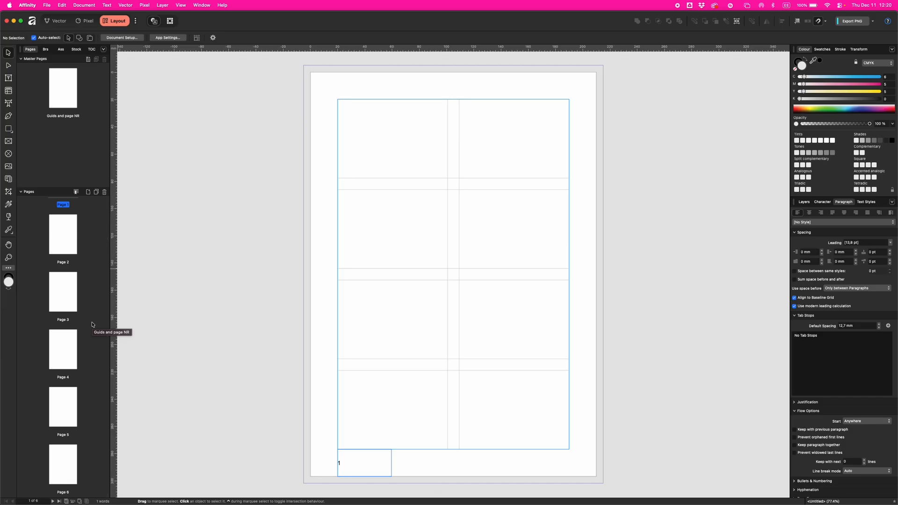
pyautogui.click(65, 348)
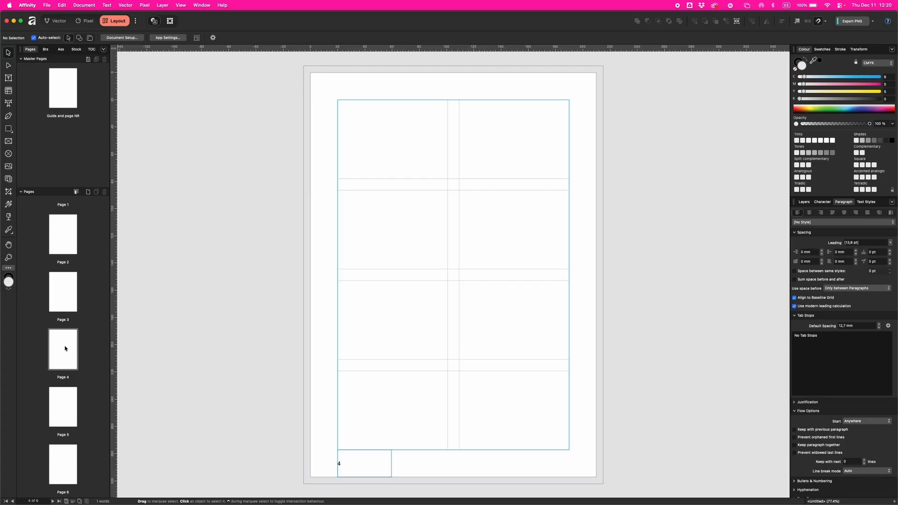
pyautogui.rightClick(65, 349)
pyautogui.click(95, 442)
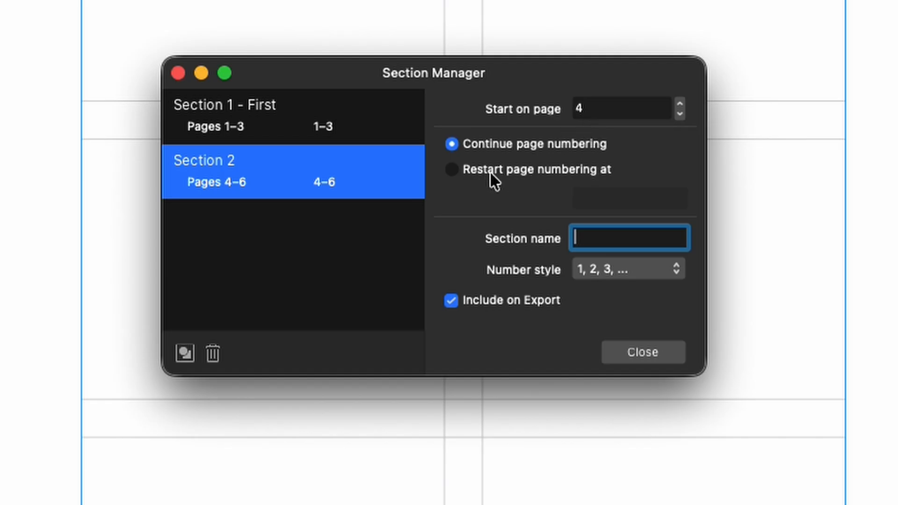
pyautogui.click(466, 170)
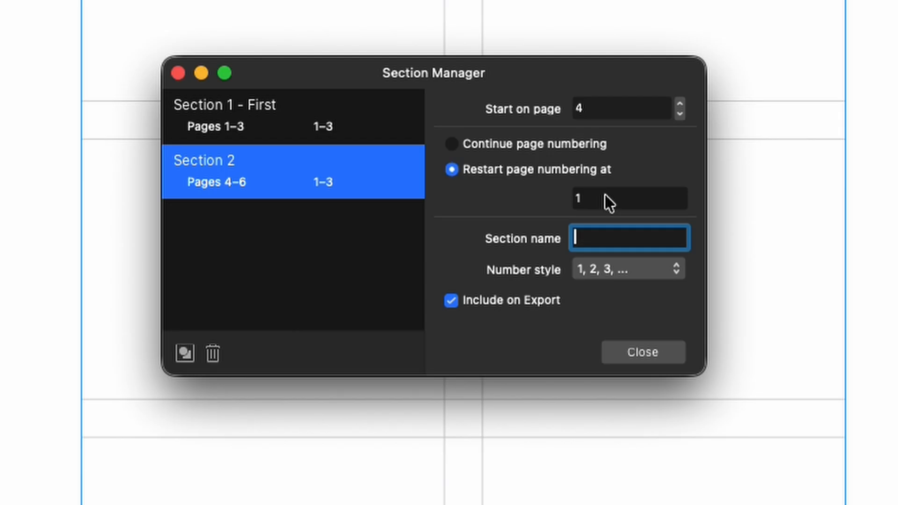
# - Set the second section's number style to A, B, C and name the section "Second"
pyautogui.click(632, 269)
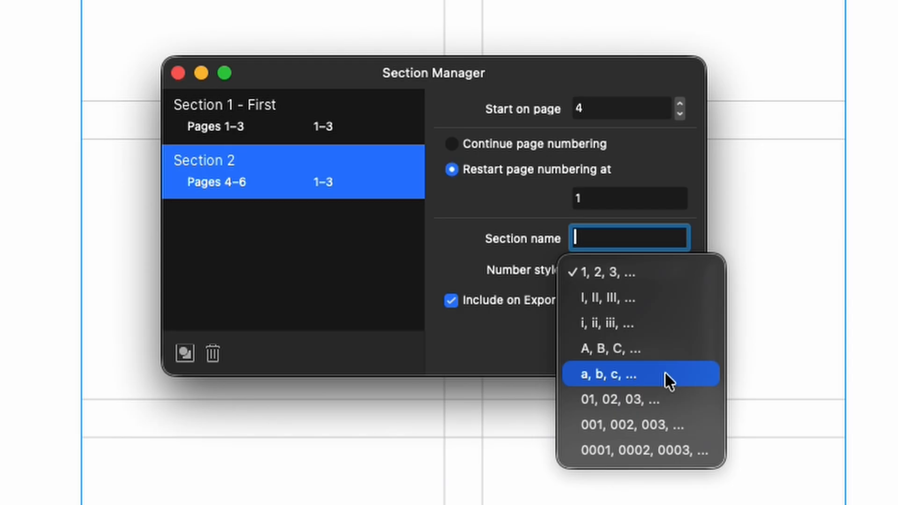
pyautogui.click(664, 349)
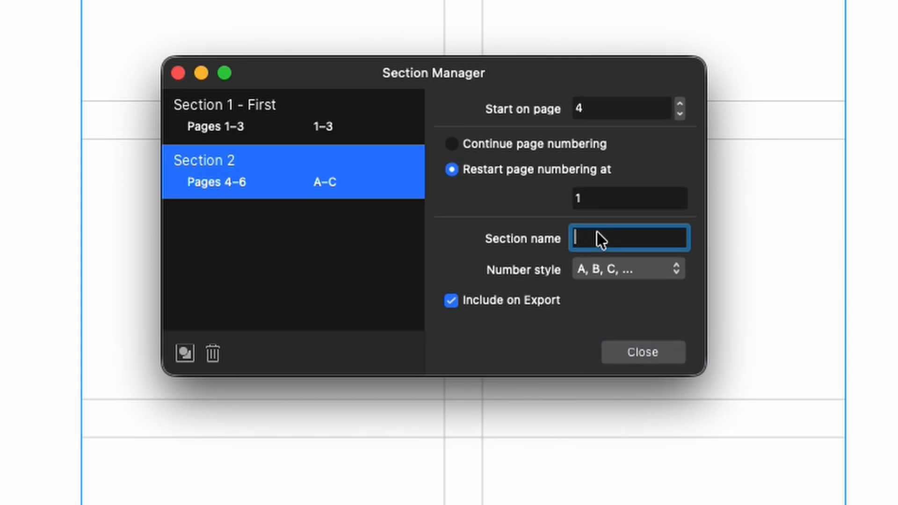
pyautogui.write('Second')
pyautogui.click(642, 351)
# - Check the page numbers at the foot of each page across both sections
pyautogui.scroll(5, 642, 351)
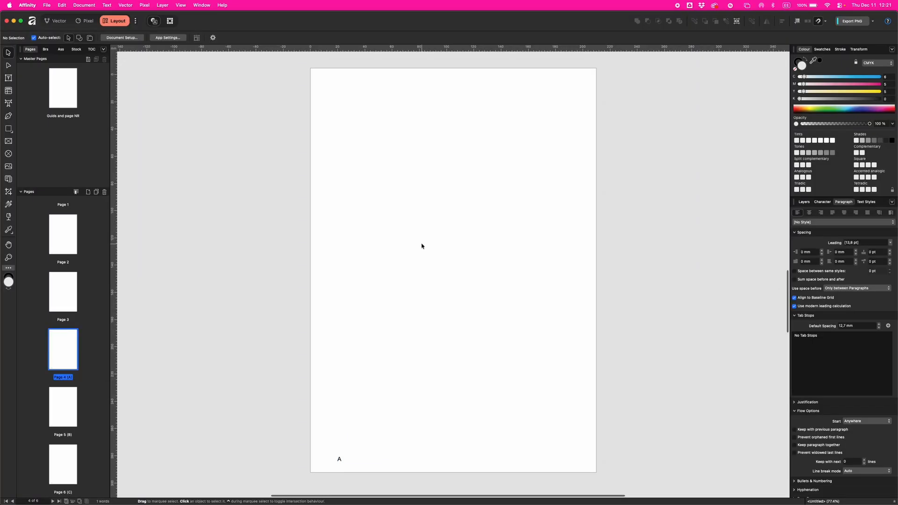
pyautogui.scroll(5, 422, 246)
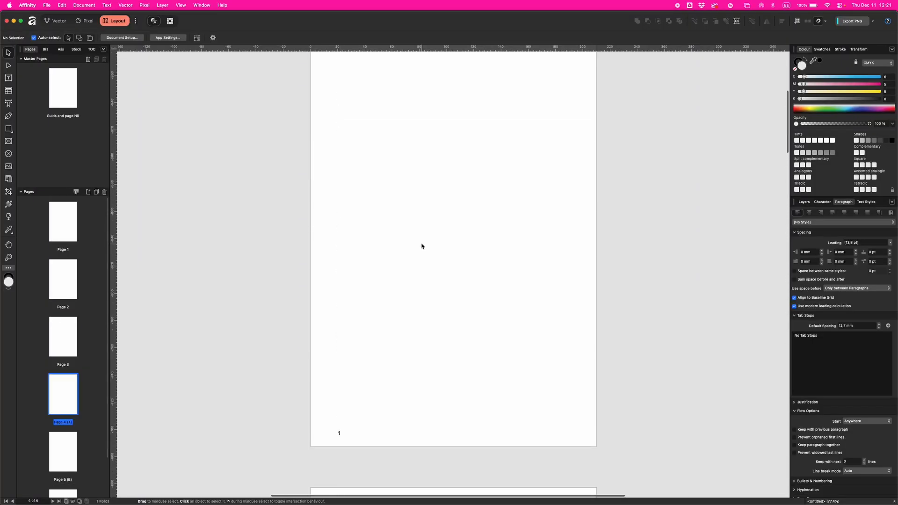
pyautogui.scroll(-3, 421, 246)
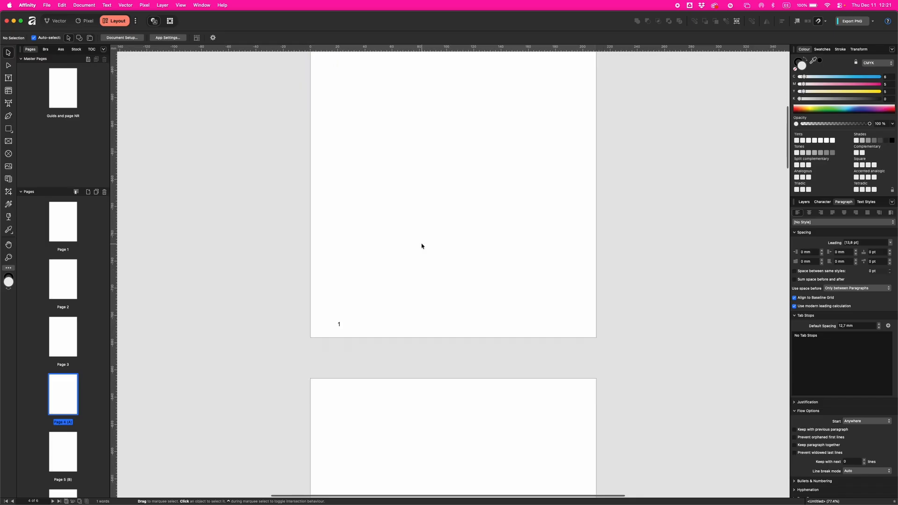
pyautogui.scroll(-5, 341, 316)
pyautogui.scroll(-15, 341, 317)
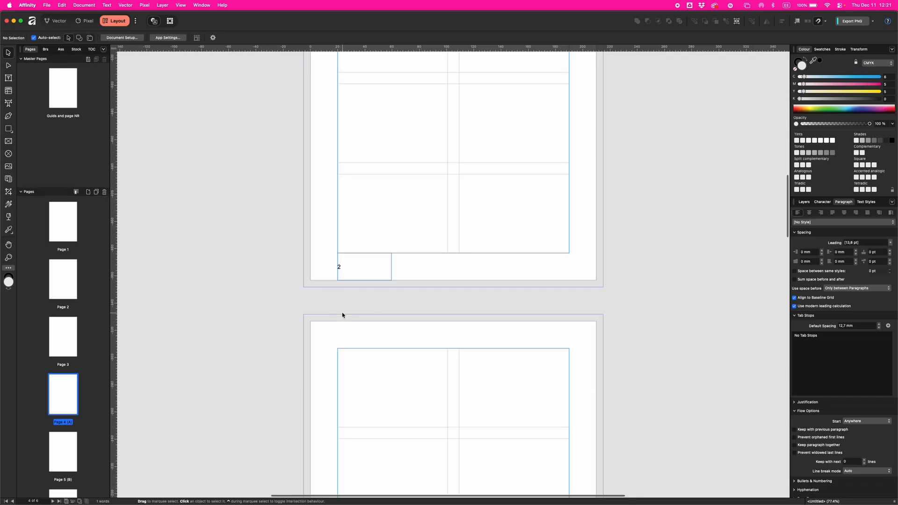
pyautogui.scroll(-10, 342, 314)
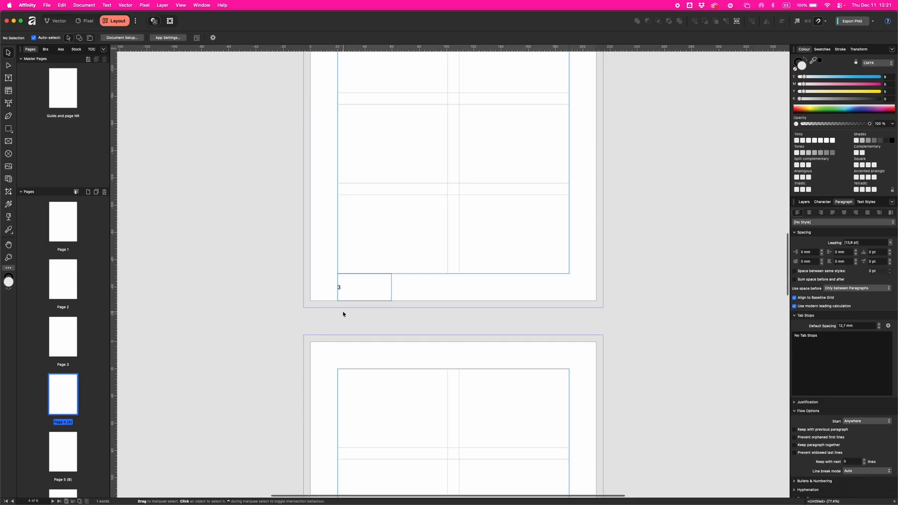
pyautogui.scroll(-6, 343, 314)
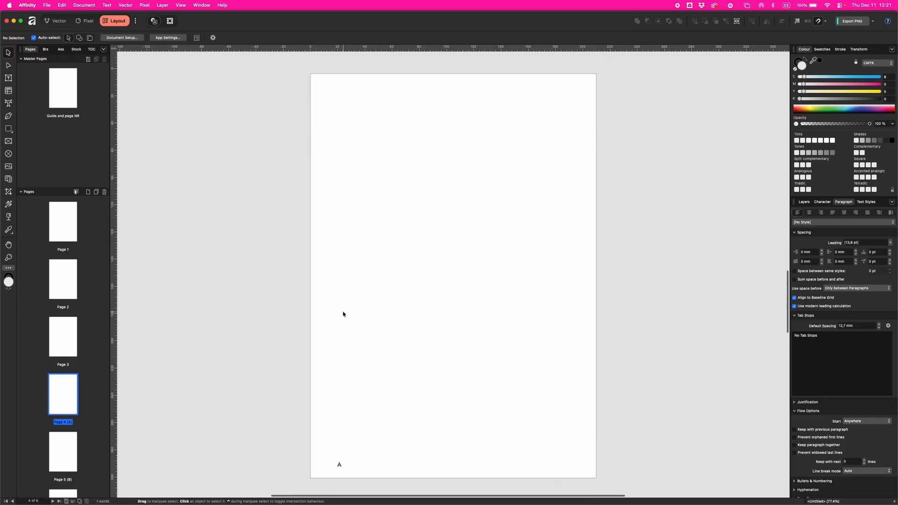
pyautogui.scroll(-20, 346, 368)
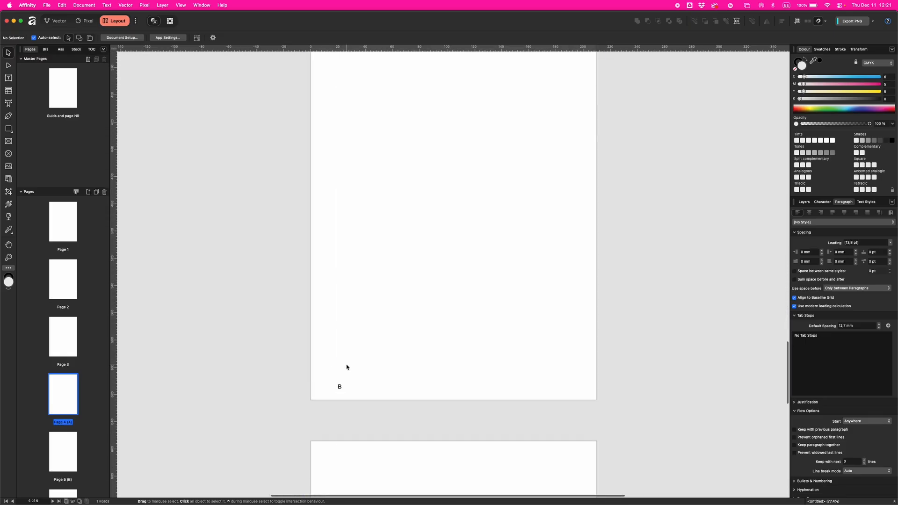
pyautogui.scroll(20, 346, 367)
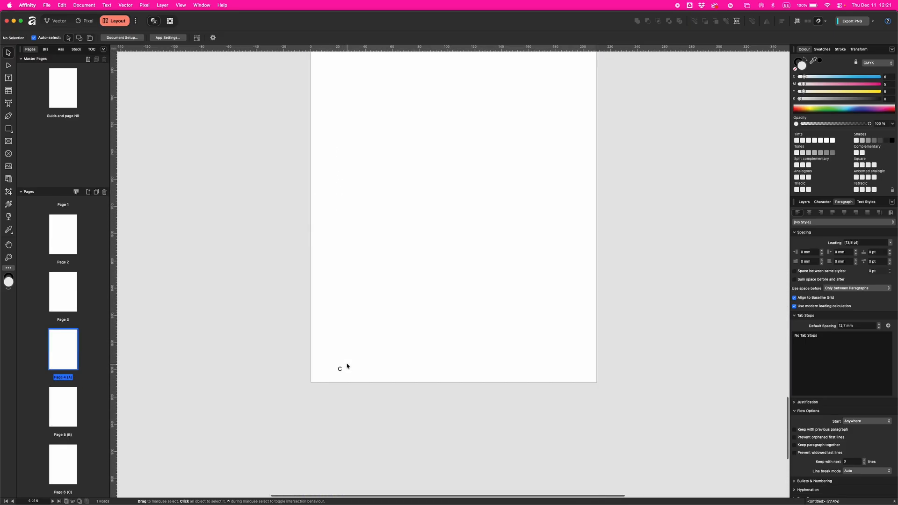